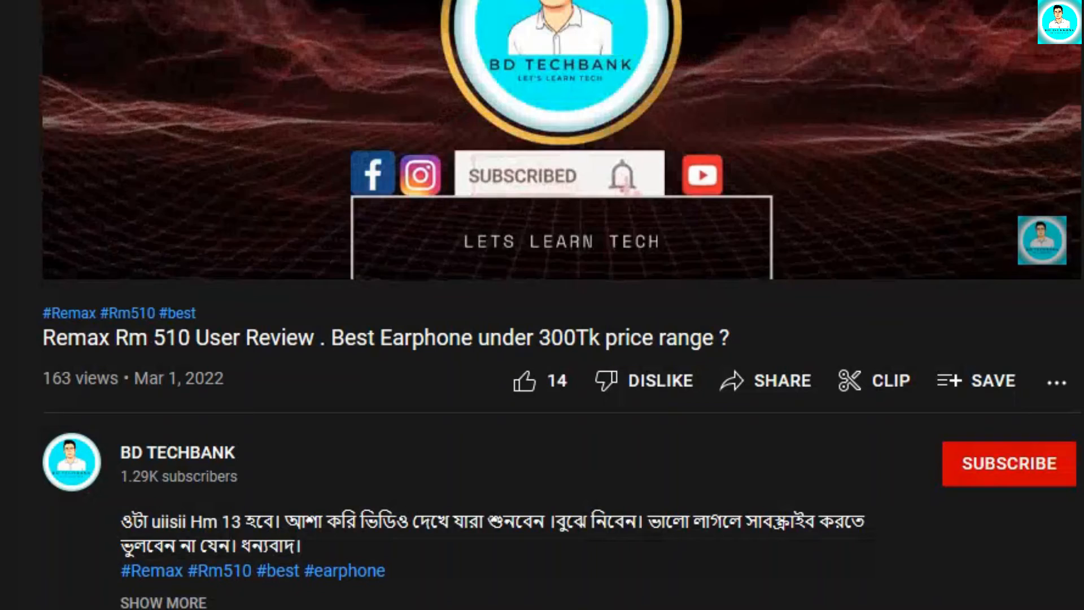
- Like the Remax Rm 510 User Review video and subscribe to the BD TECHBANK channel
scroll(603, 208, up, 3)
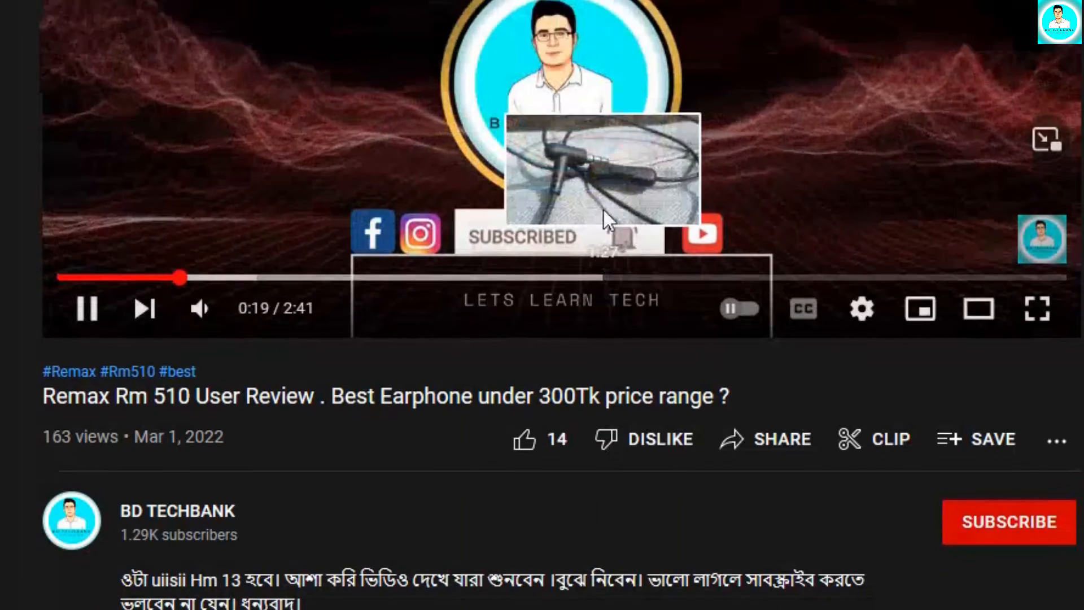
scroll(551, 215, down, 2)
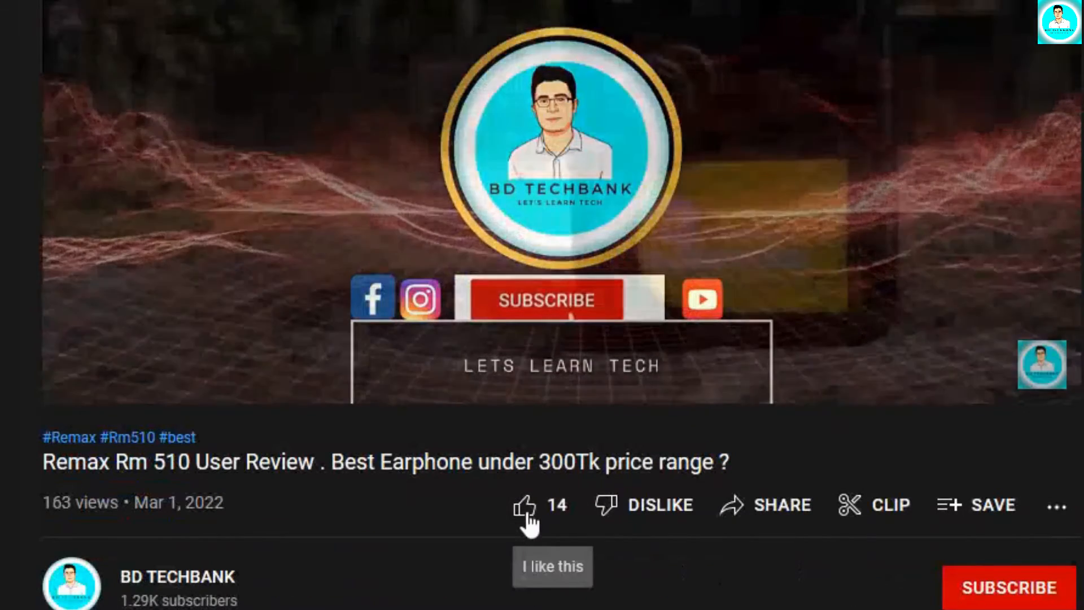
scroll(534, 491, down, 2)
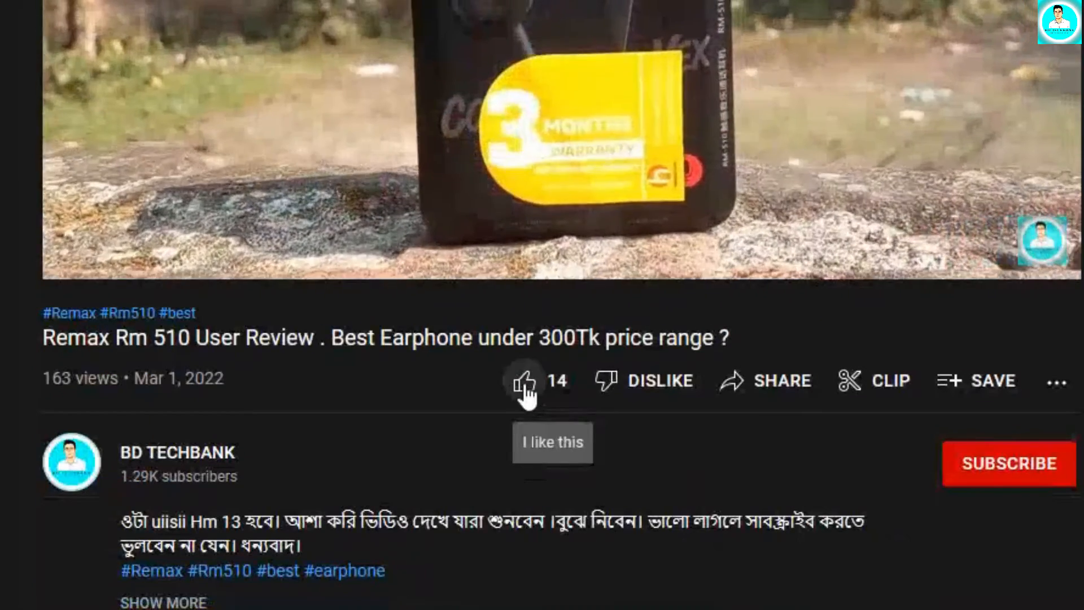
click(525, 384)
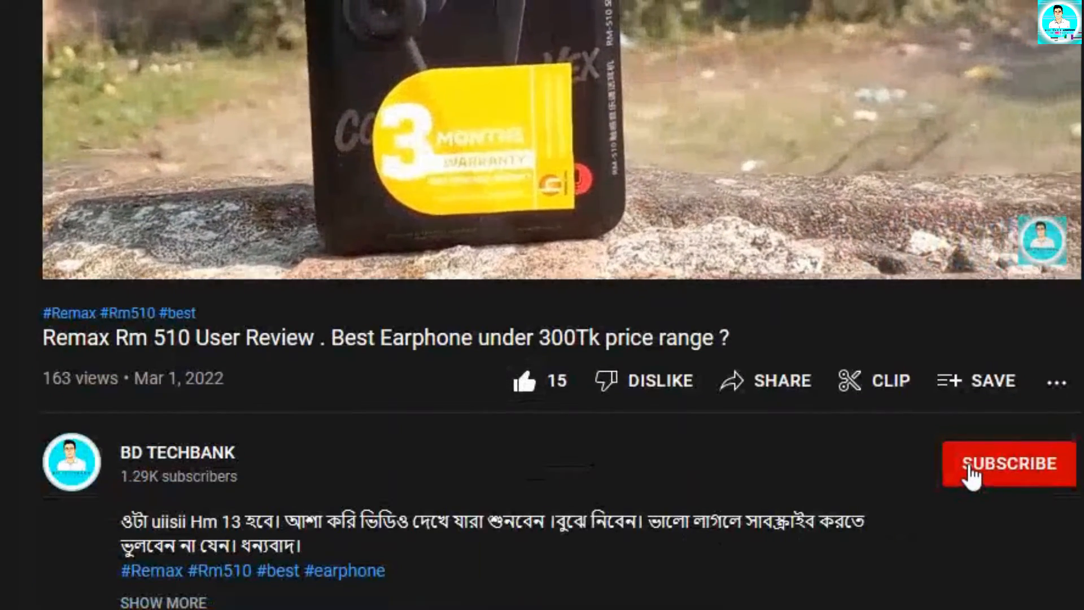
click(966, 466)
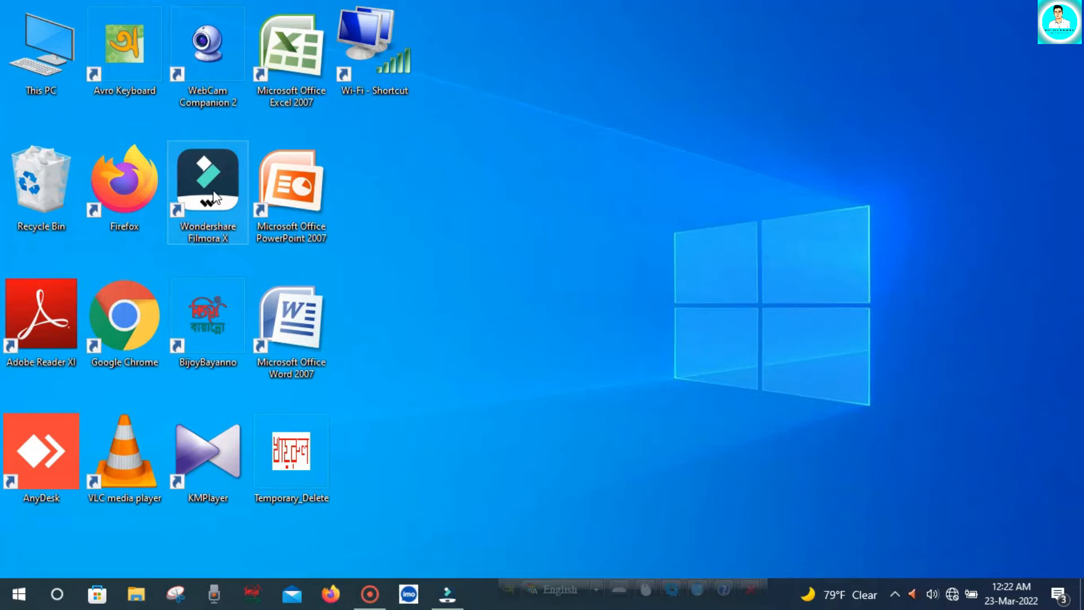
- Switch to Wondershare Filmora and import the "My Video settings" clip from the channel folder on drive 2 (E:)
click(221, 214)
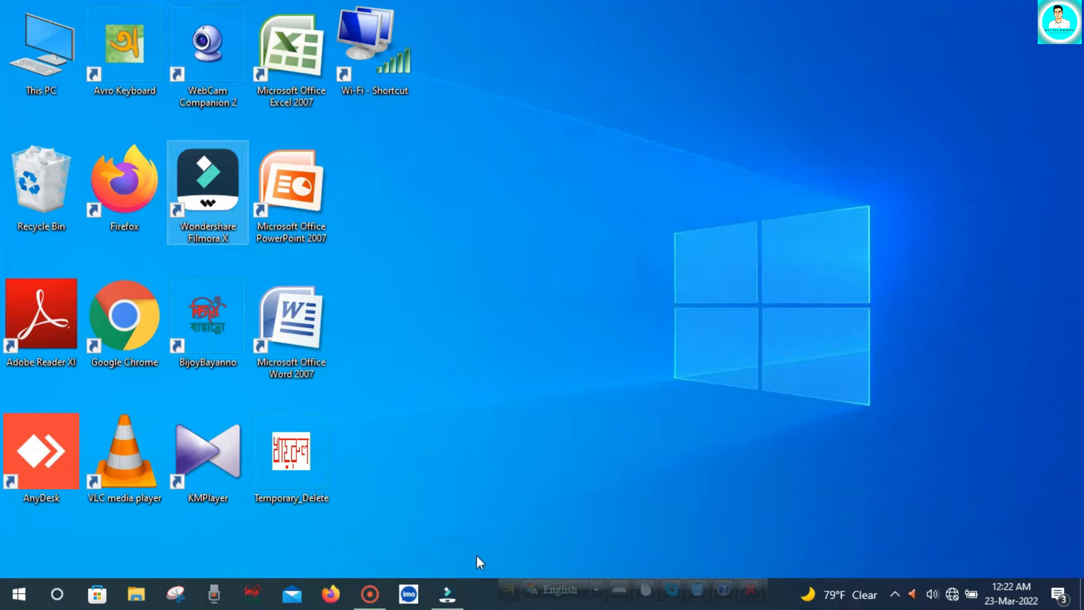
click(456, 592)
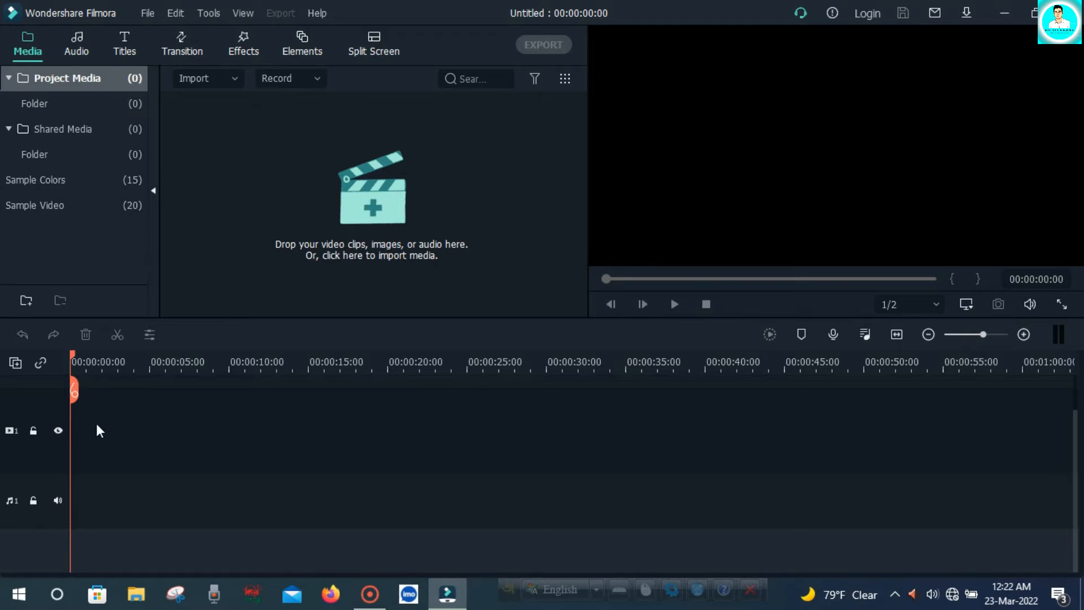
click(226, 78)
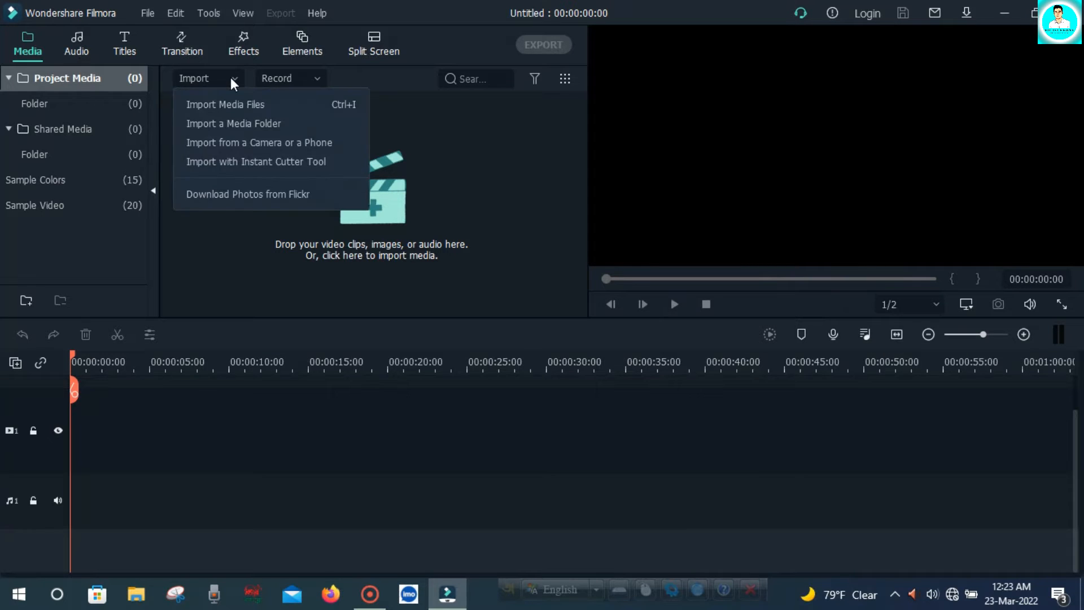
click(249, 97)
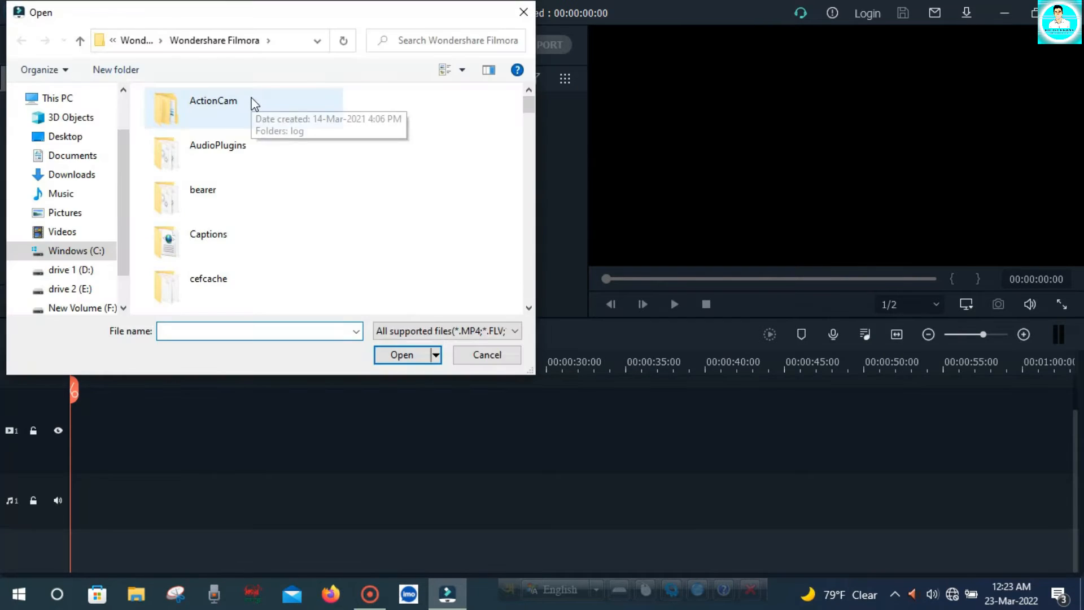
scroll(68, 197, down, 2)
click(69, 244)
double_click(184, 137)
double_click(223, 141)
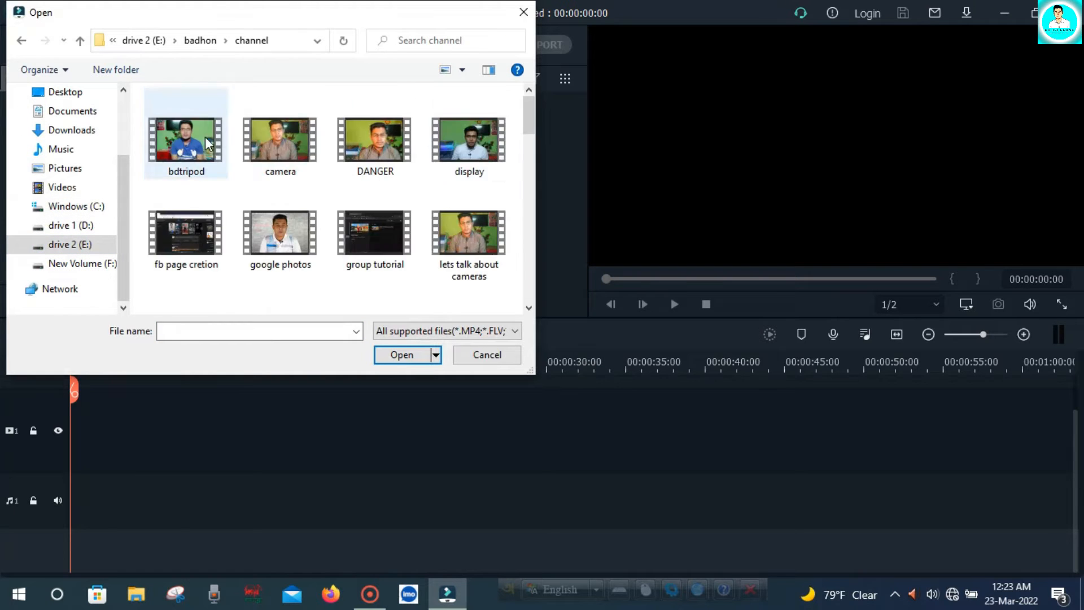
drag(532, 119, 530, 151)
click(468, 151)
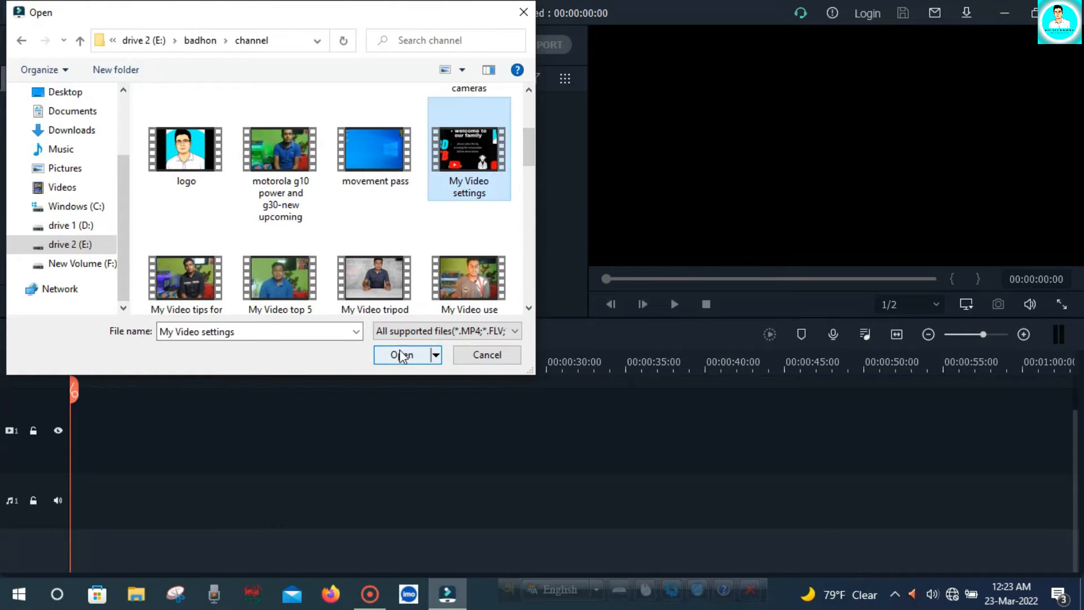
click(402, 356)
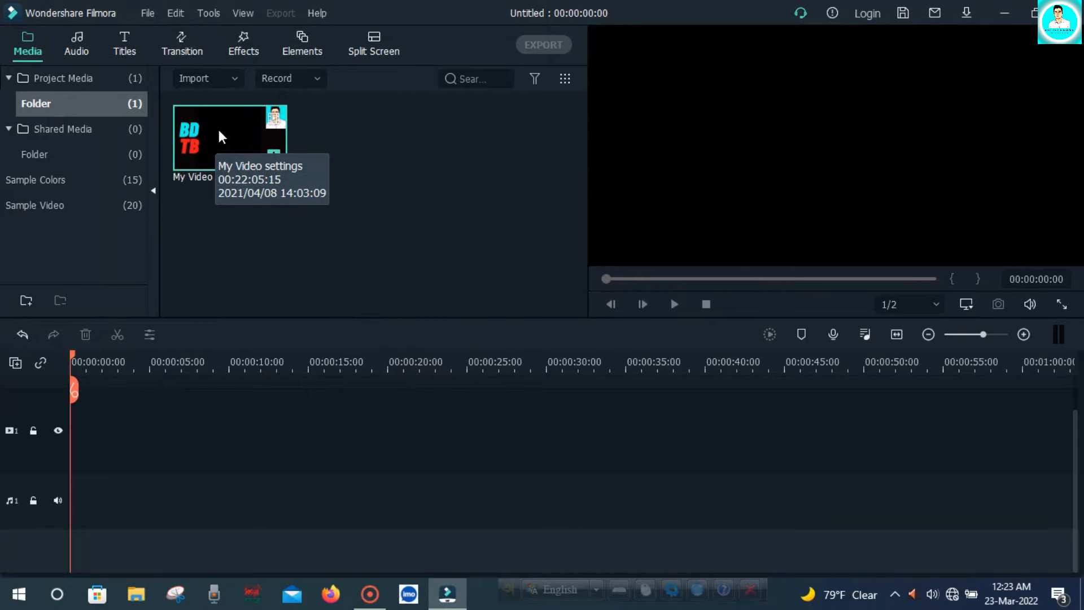
- Add the "My Video settings" clip to the timeline and preview its opening seconds
click(274, 157)
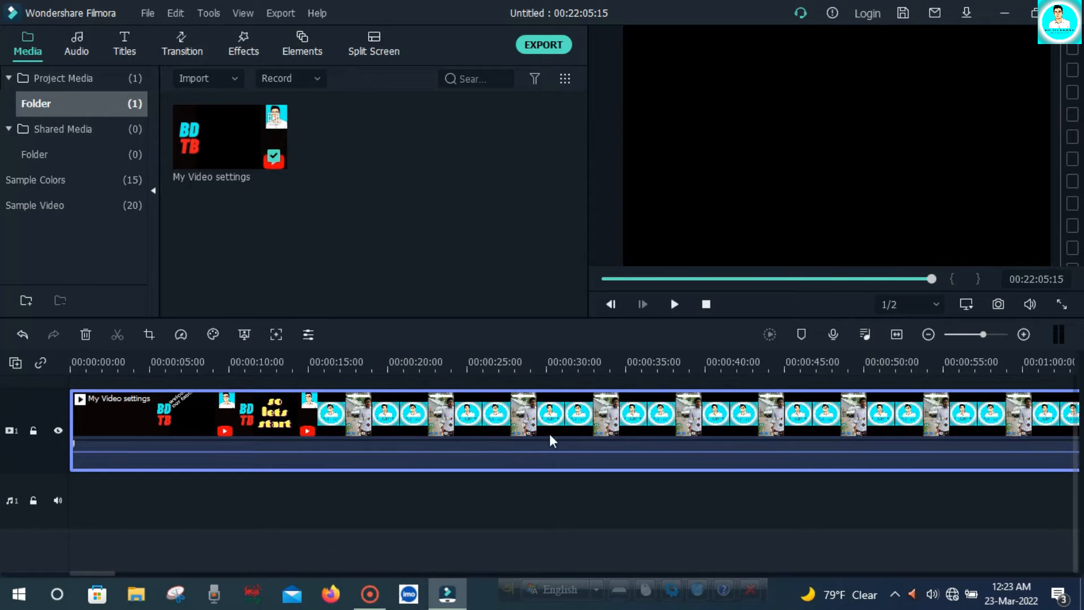
drag(96, 572, 189, 567)
drag(983, 334, 957, 334)
drag(363, 355, 69, 364)
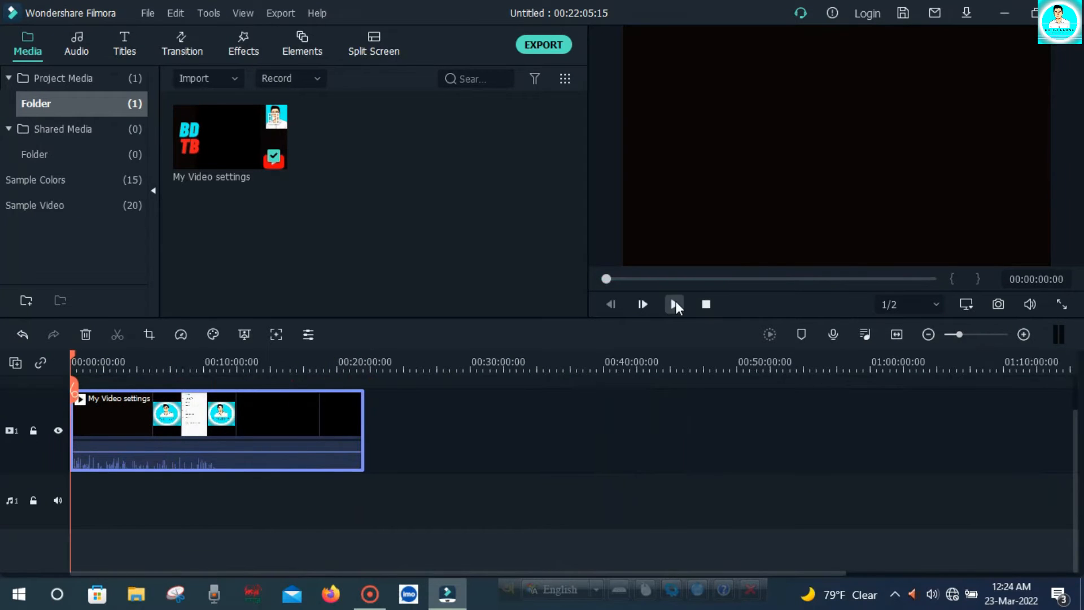
click(675, 302)
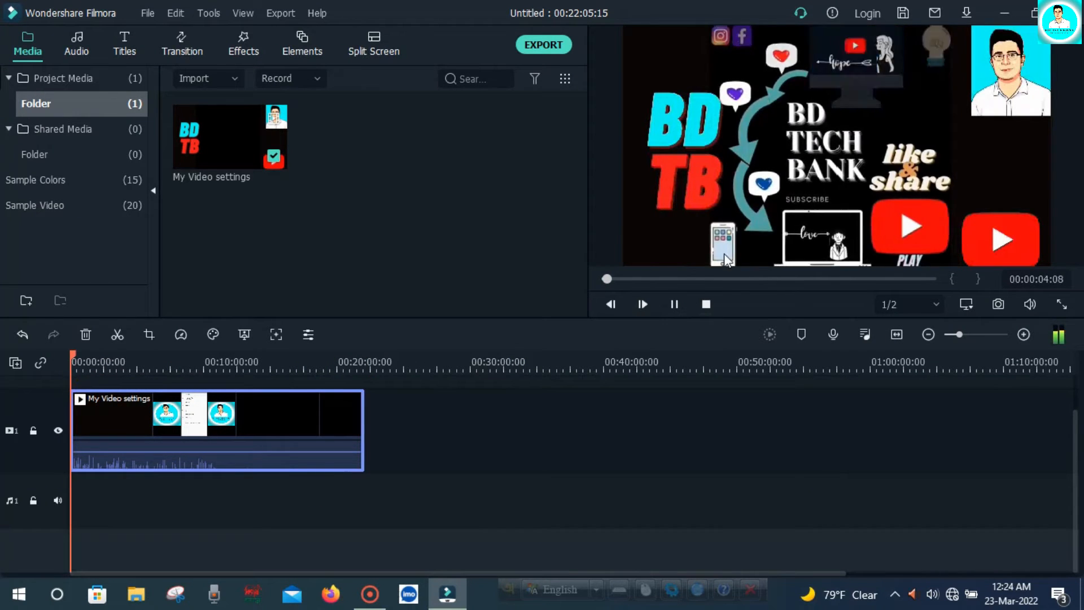
click(675, 303)
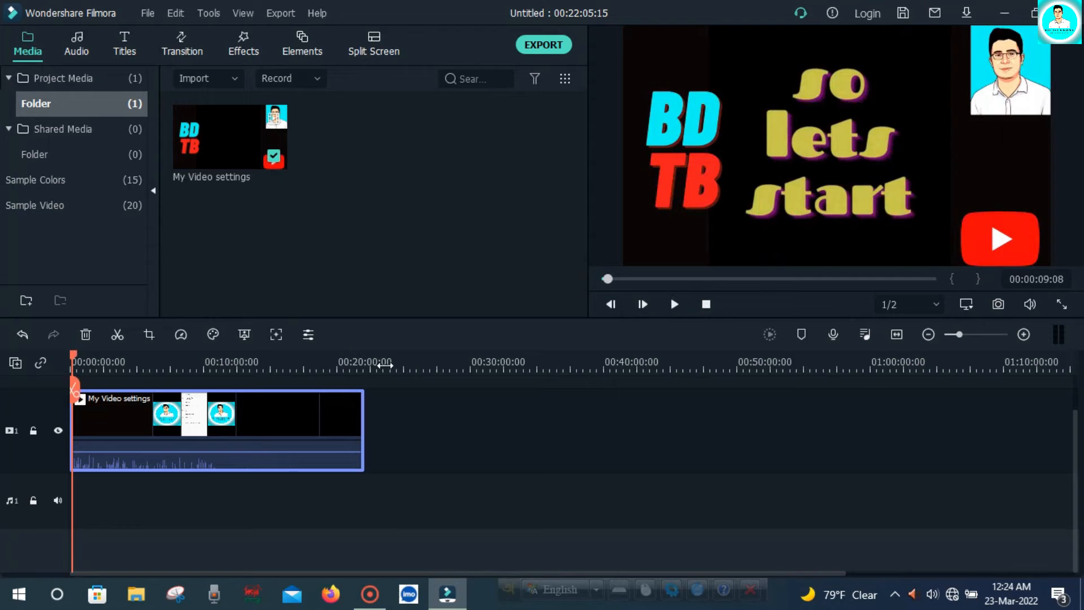
- Split the timeline clip at 00:07:44:07 and move the playhead back into its first segment
drag(79, 361, 237, 361)
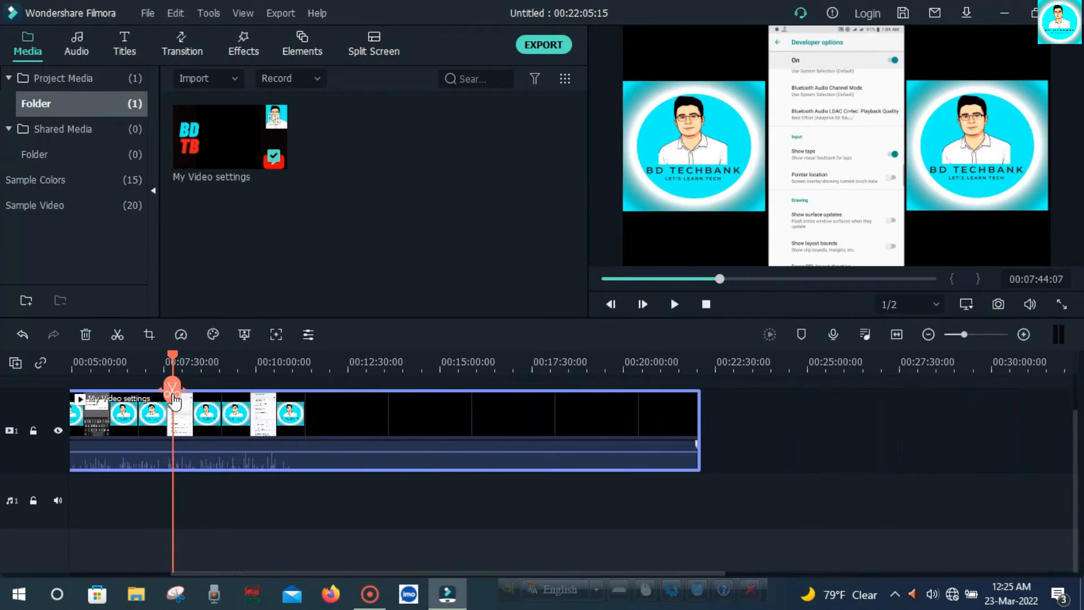
click(176, 398)
drag(176, 400, 191, 382)
- Try a custom-ratio crop of about 1395 x 828 on the first clip segment
click(129, 443)
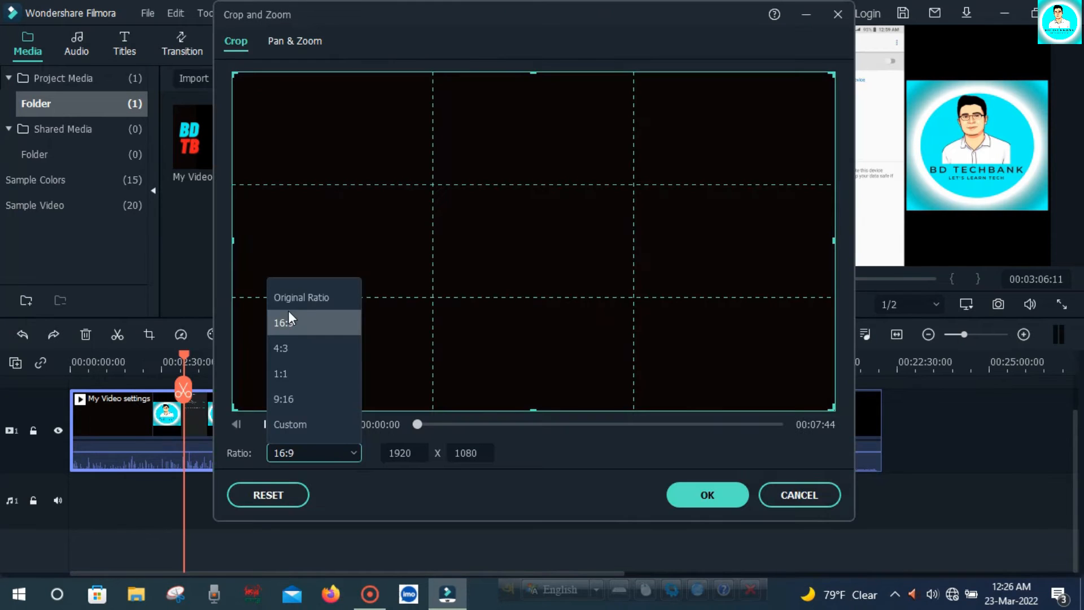
click(350, 512)
mouse_move(831, 75)
mouse_down()
mouse_move(816, 104)
mouse_move(835, 72)
mouse_up()
mouse_move(235, 74)
mouse_down()
mouse_move(286, 114)
mouse_move(233, 73)
mouse_up()
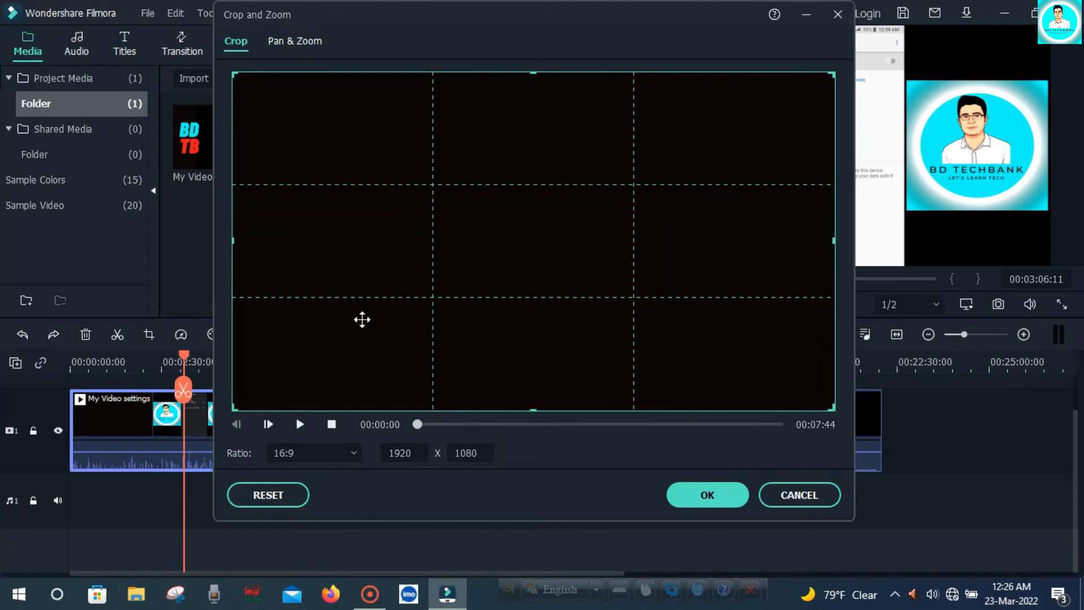
mouse_move(540, 71)
mouse_down()
mouse_move(537, 114)
mouse_move(552, 70)
mouse_up()
click(352, 452)
click(289, 424)
drag(235, 241, 398, 237)
drag(619, 74, 620, 151)
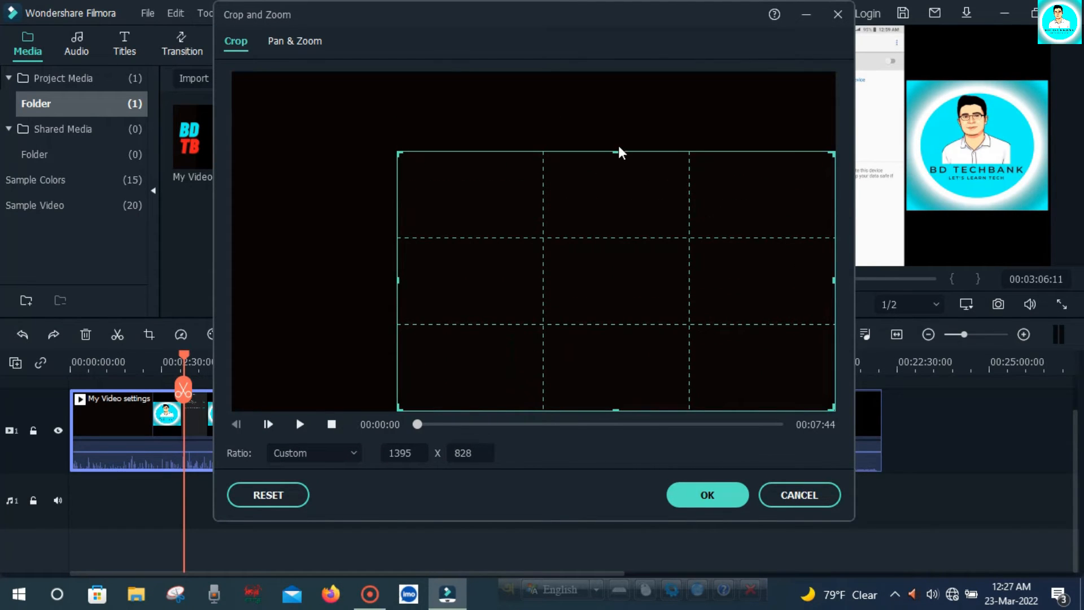
mouse_move(620, 150)
mouse_down()
mouse_move(624, 133)
mouse_move(626, 153)
mouse_up()
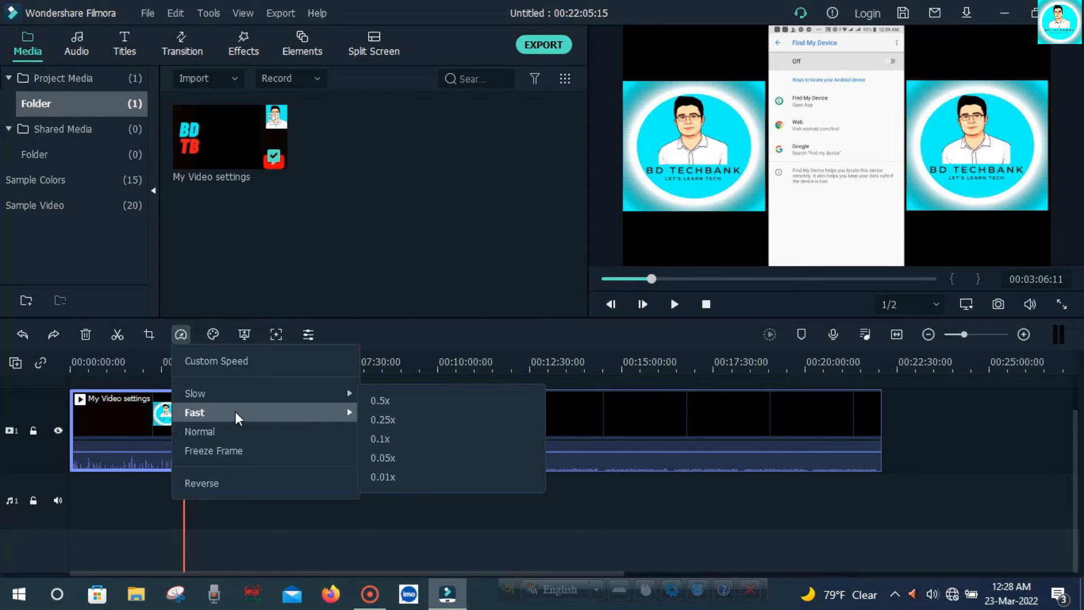
- Insert a freeze frame at 00:03:06:11 in the first clip segment
mouse_move(235, 411)
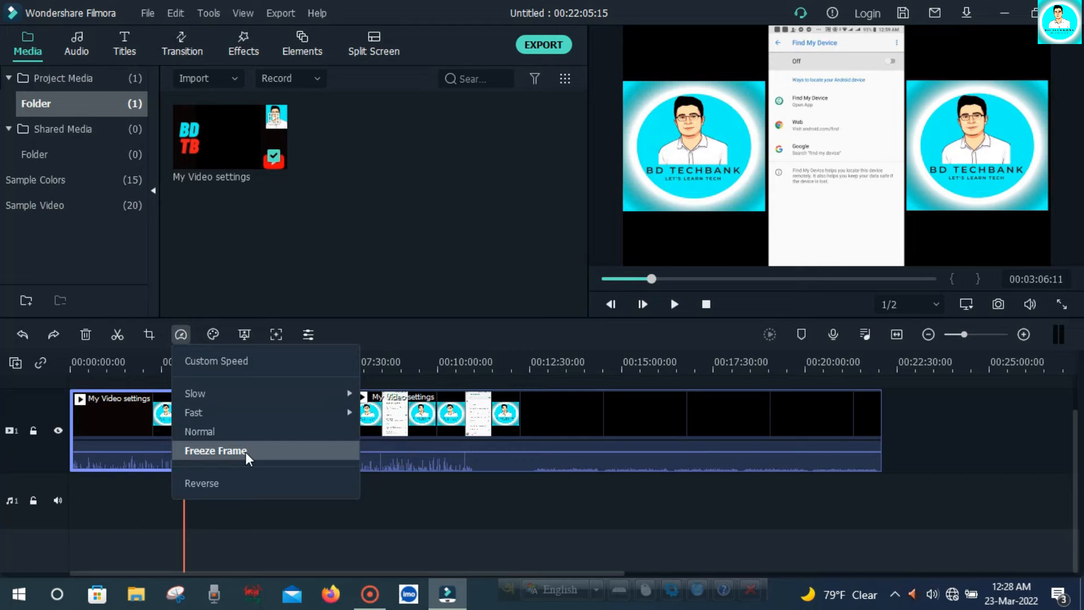
click(246, 451)
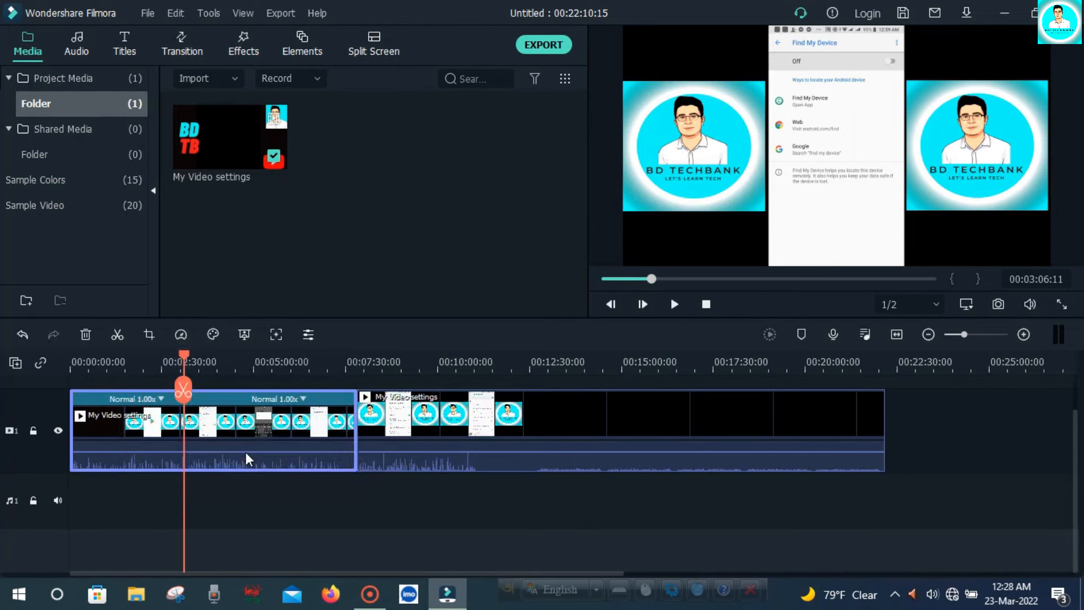
- Enable Stabilization for the first clip segment and apply the video settings
click(300, 331)
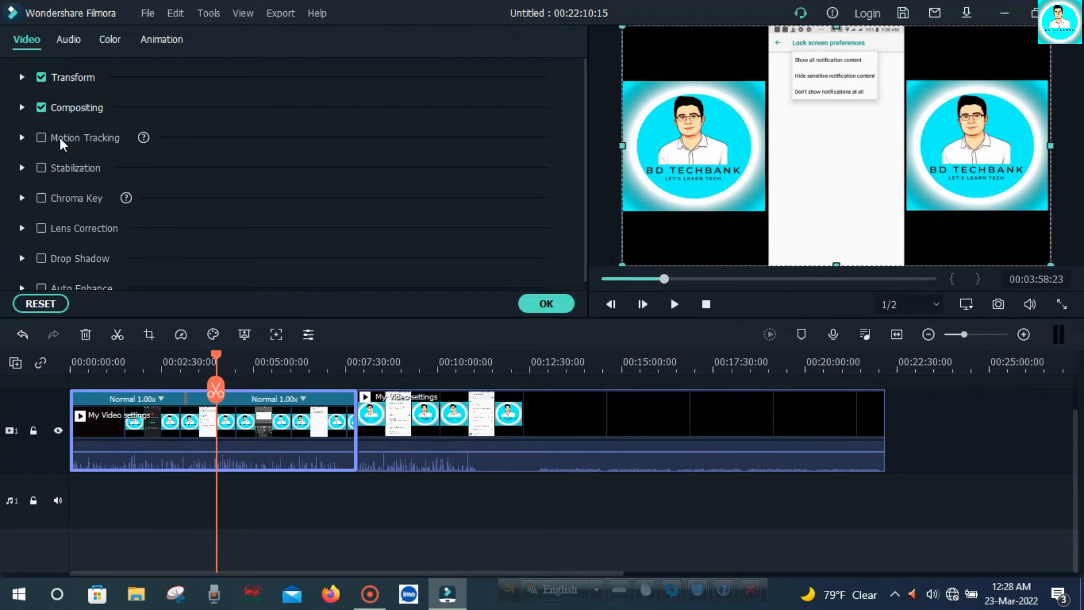
scroll(79, 184, down, 1)
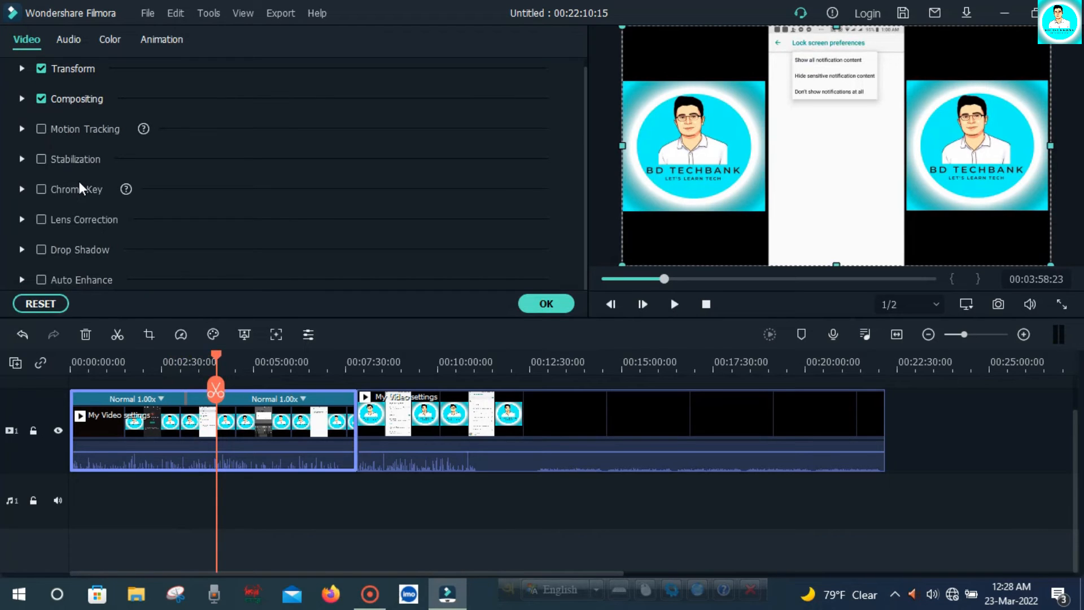
click(47, 161)
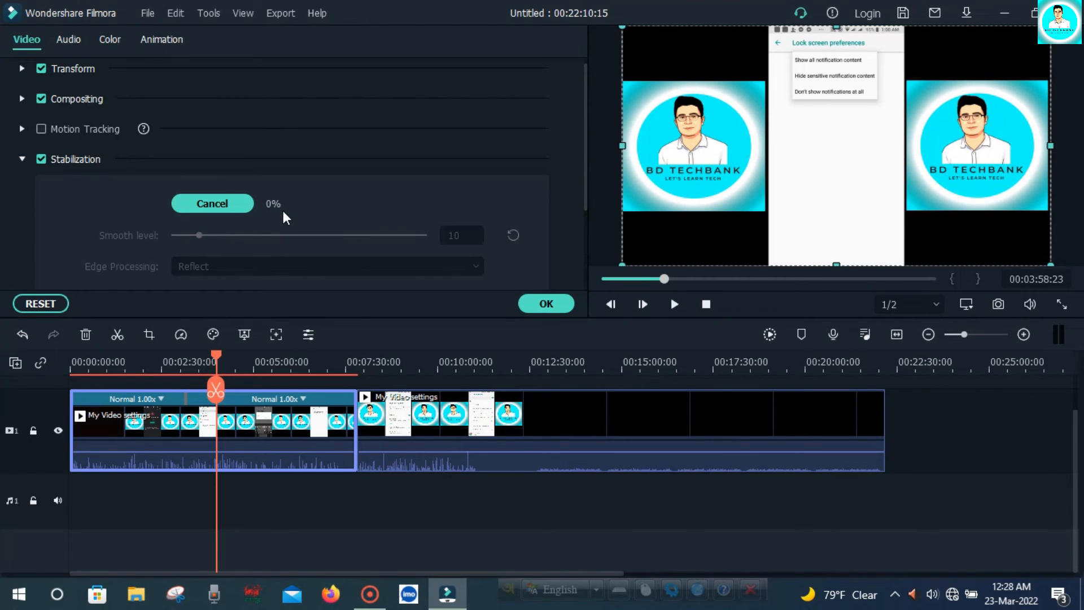
click(543, 302)
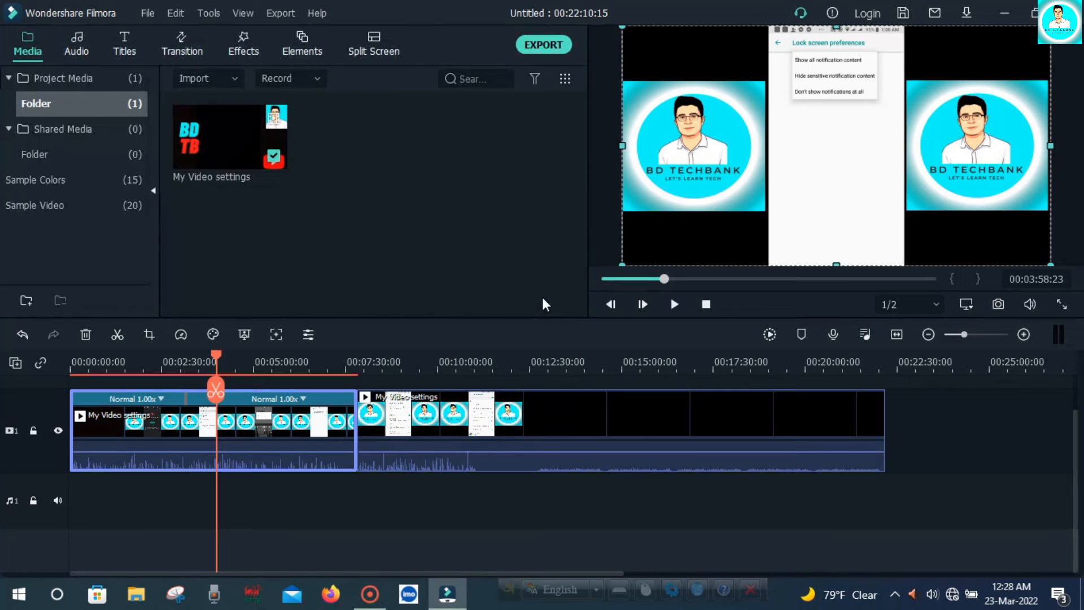
- Apply Lens Correction with the GoPro Hero + profile to the first clip segment and play a short preview
click(305, 335)
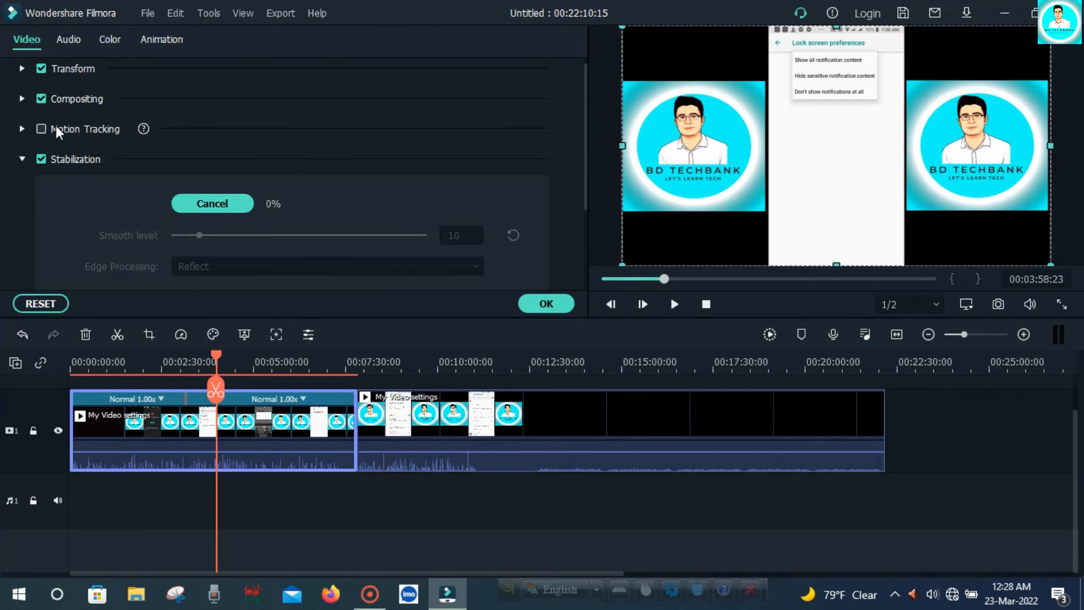
scroll(56, 126, down, 3)
click(44, 219)
scroll(292, 281, down, 1)
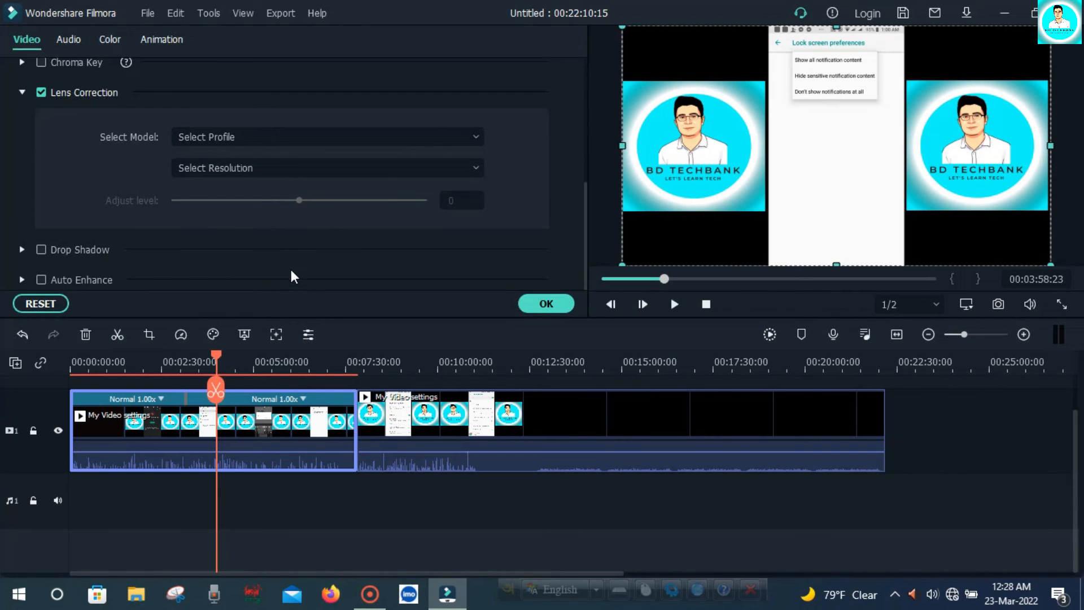
click(404, 137)
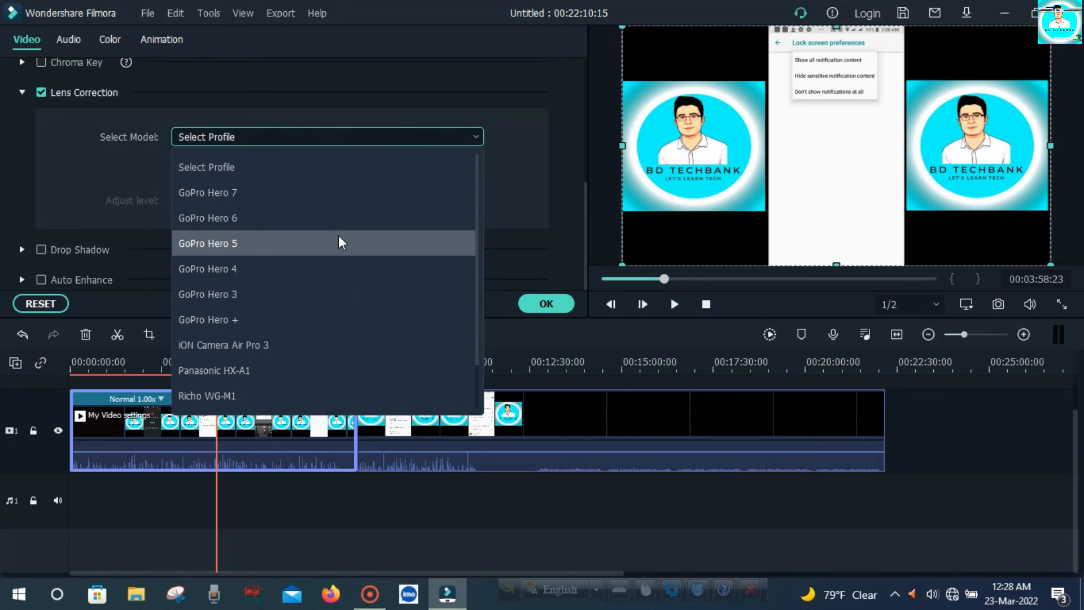
click(325, 319)
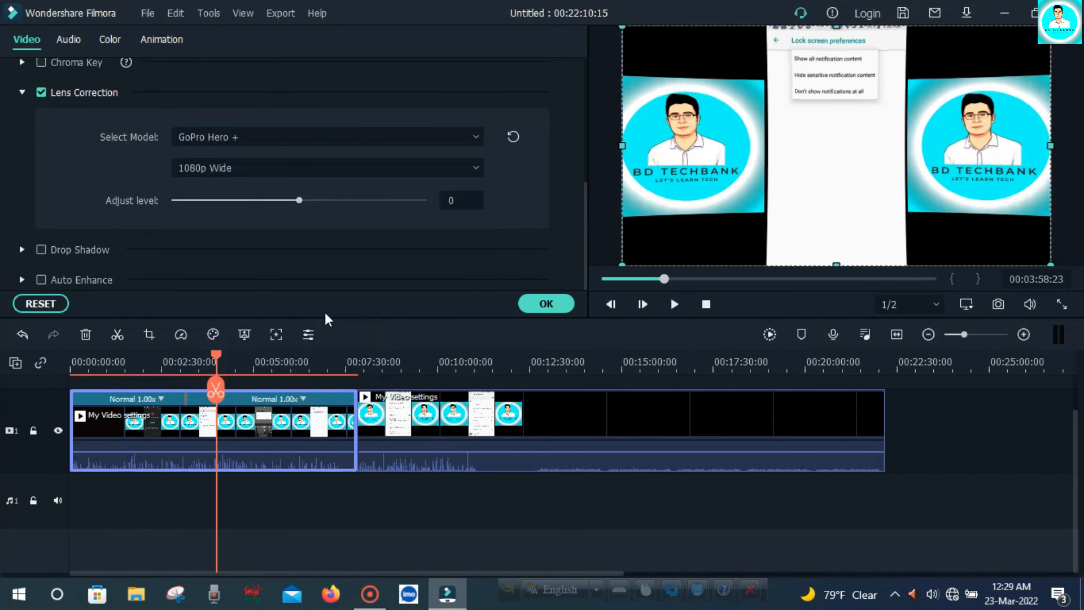
click(545, 305)
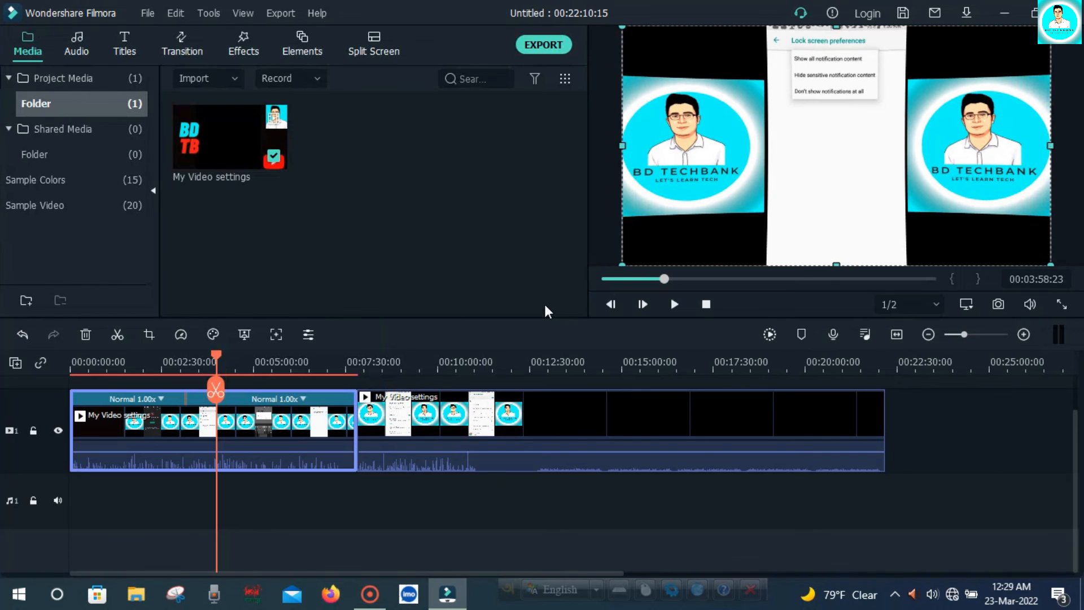
click(675, 304)
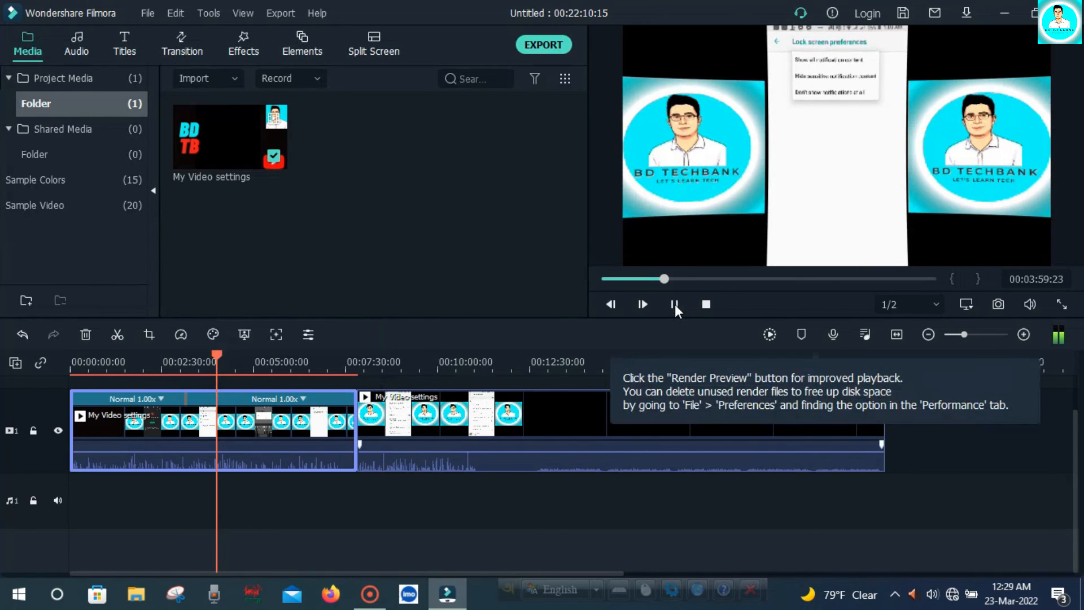
click(675, 304)
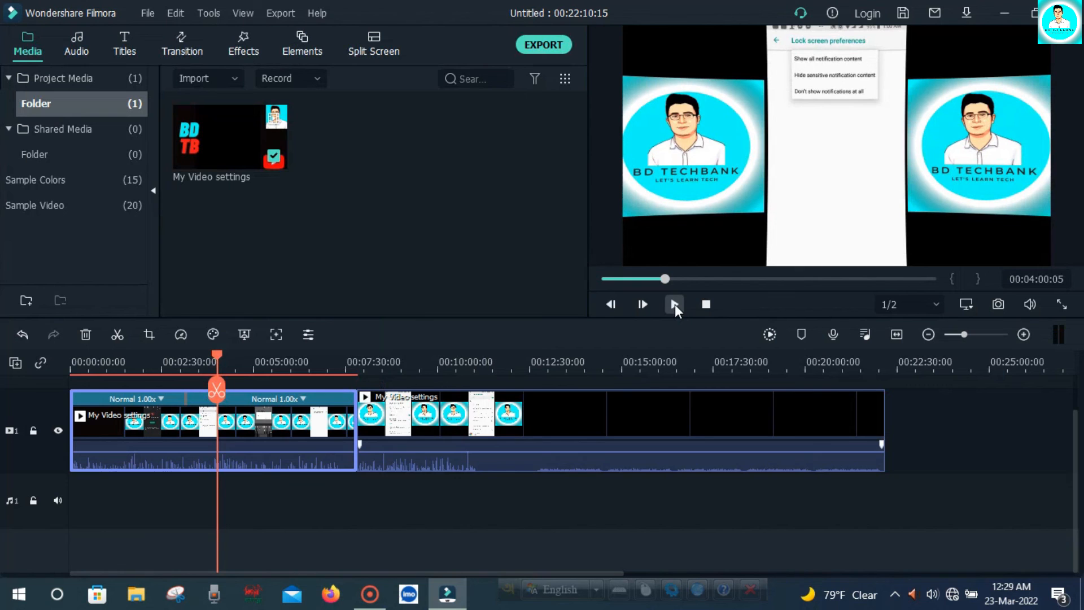